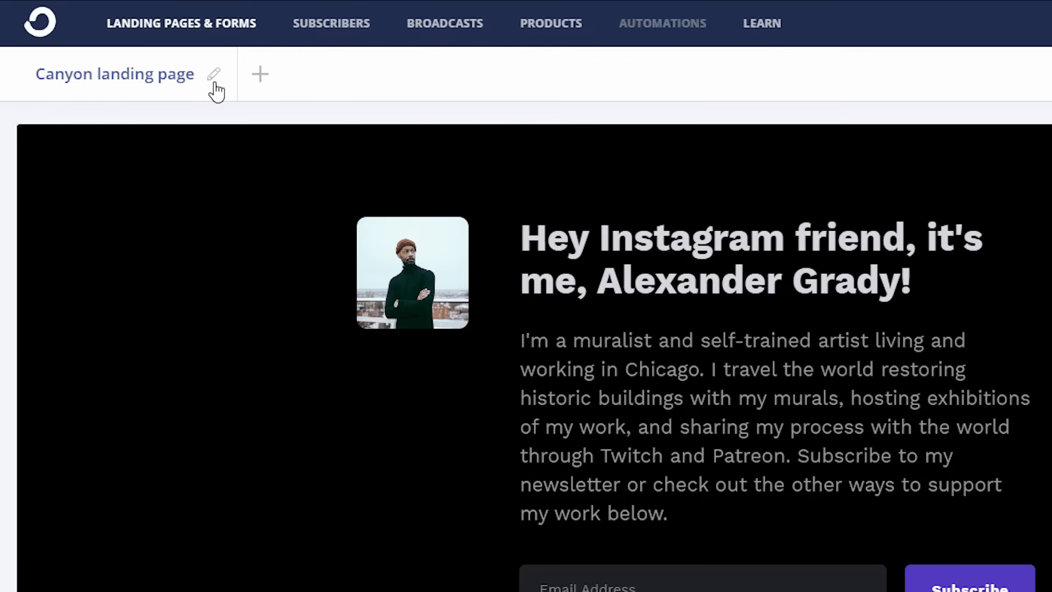
Replace the page name "Canyon landing page" with a name beginning with "Sun".
{"action": "left_click", "coordinate": [215, 83]}
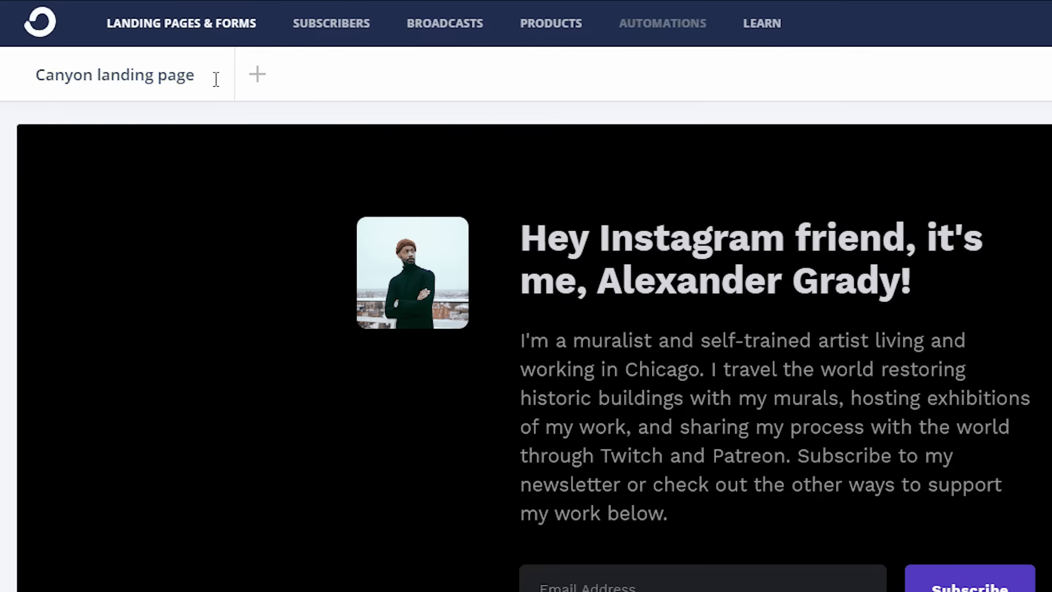
{"action": "triple_click", "coordinate": [192, 82]}
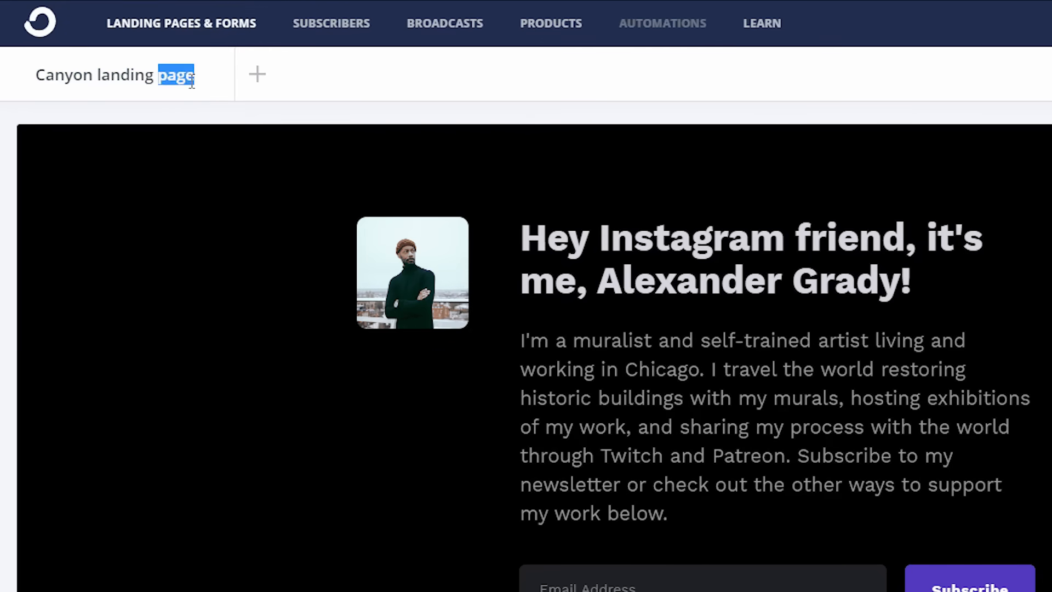
{"action": "type", "text": "Sun"}
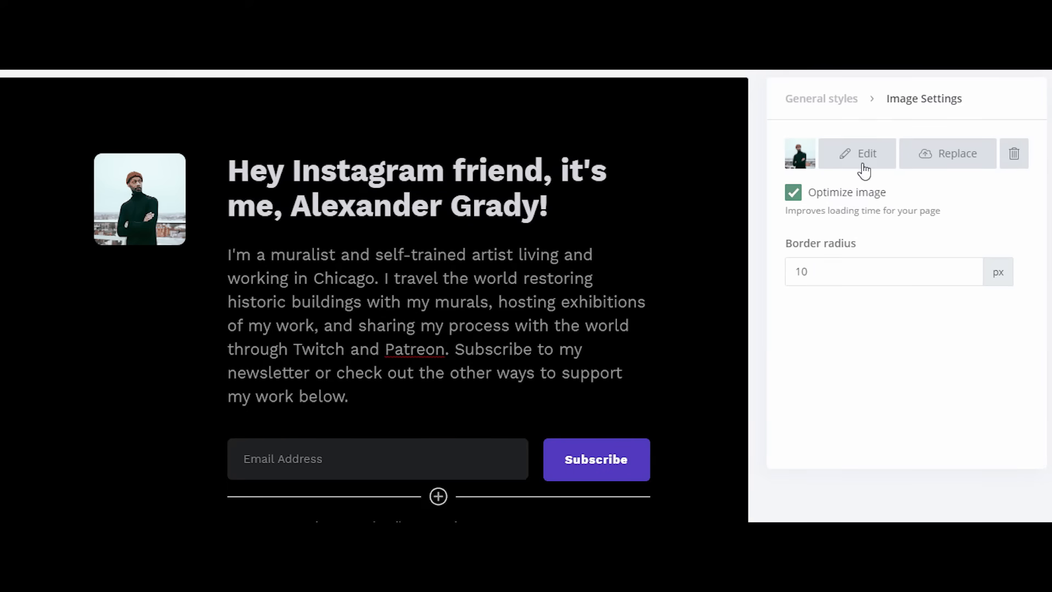
Replace the profile image beside the heading with the pink Sundae Crush album cover from the recent uploads.
{"action": "left_click", "coordinate": [926, 155]}
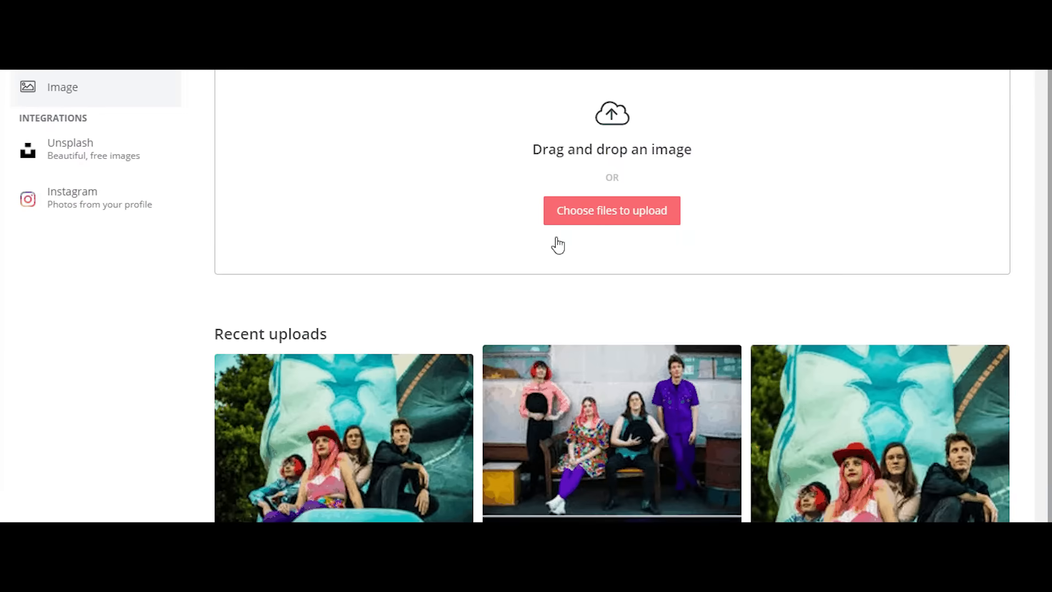
{"action": "scroll", "coordinate": [690, 372], "scroll_direction": "down", "scroll_amount": 4}
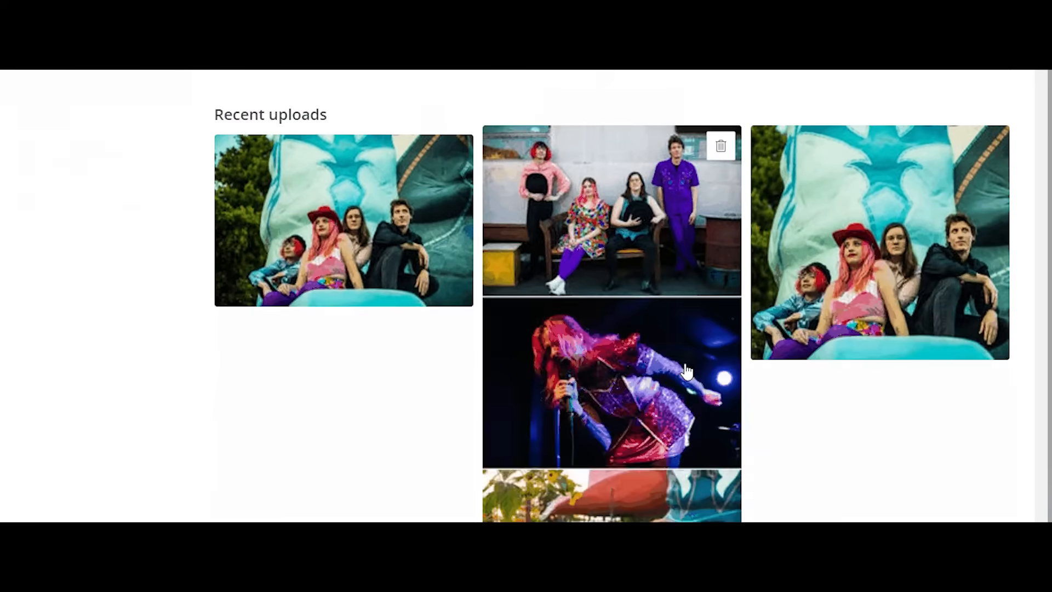
{"action": "scroll", "coordinate": [680, 378], "scroll_direction": "down", "scroll_amount": 10}
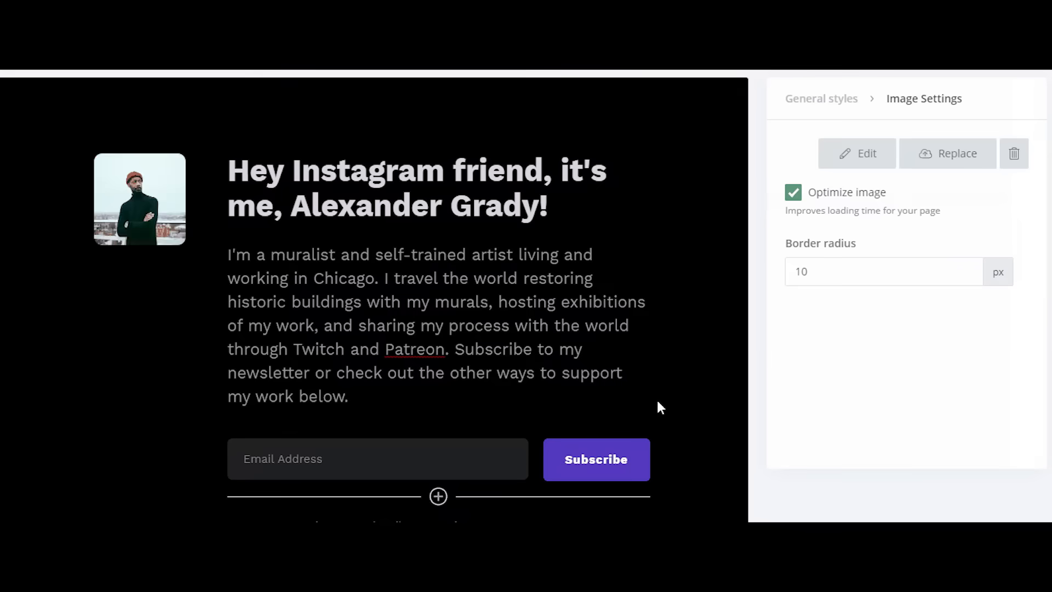
Replace the heading with "Sundae Crush" and a second line "A Real Sensation", and set the second line in italics.
{"action": "left_click", "coordinate": [426, 165]}
{"action": "triple_click", "coordinate": [426, 165]}
{"action": "type", "text": "Sundae Crush"}
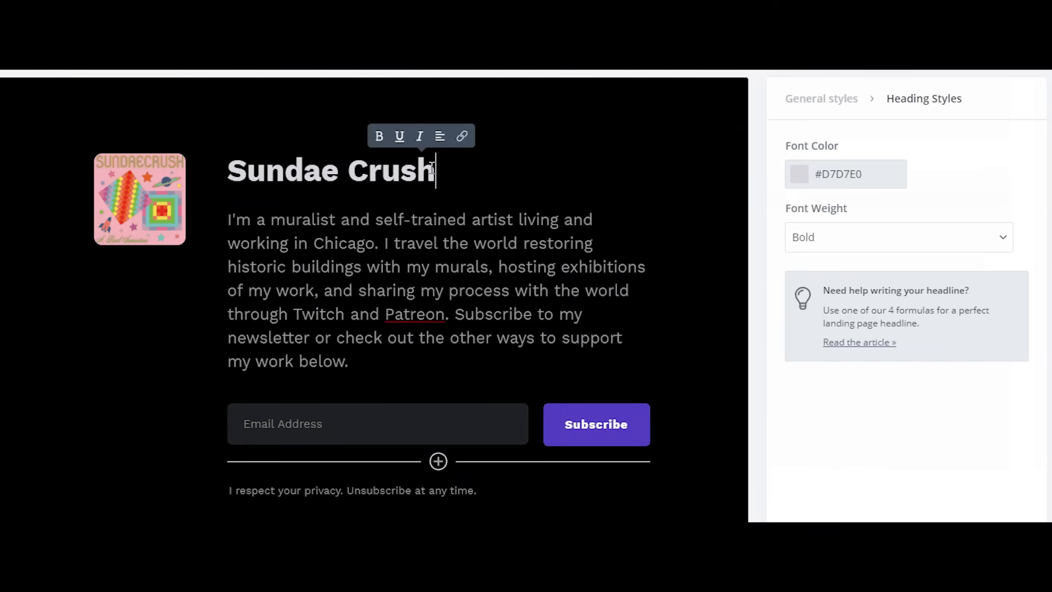
{"action": "key", "text": "Return"}
{"action": "type", "text": "A Real Sensation"}
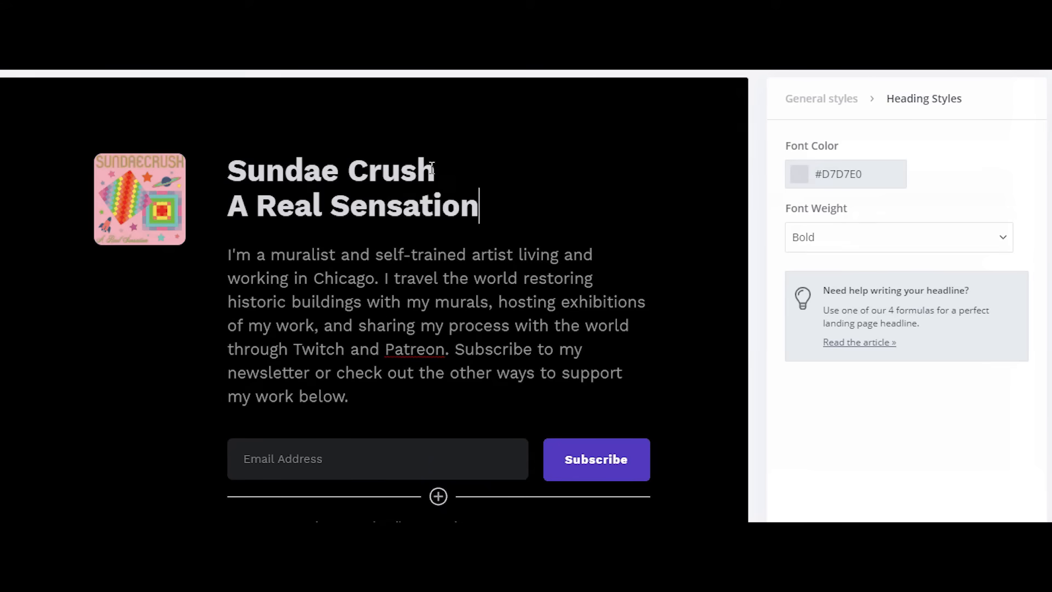
{"action": "key", "text": "shift+Home"}
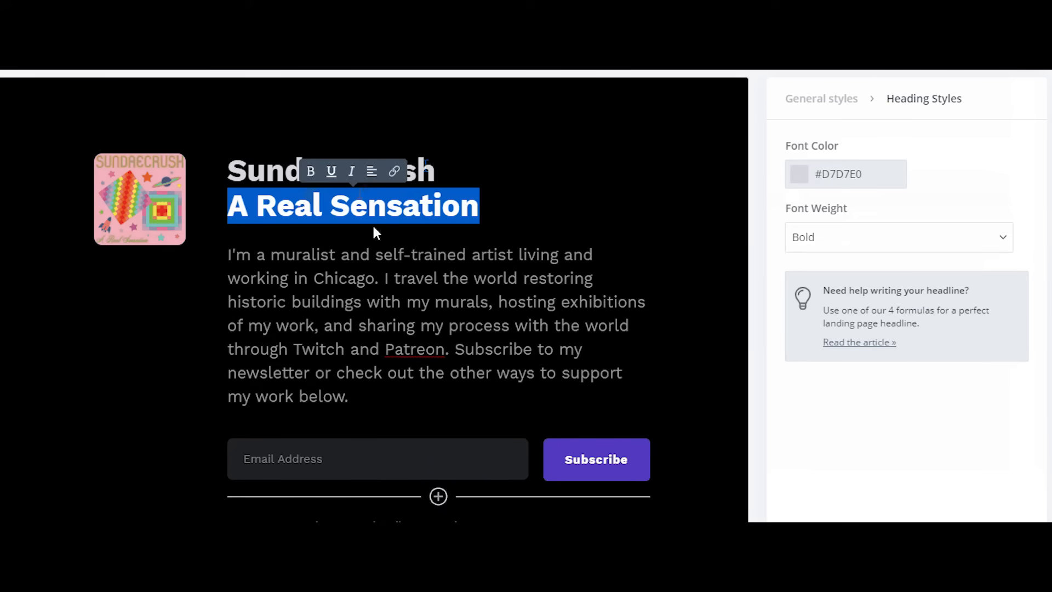
{"action": "left_click", "coordinate": [351, 171]}
Replace the muralist bio with the band description beginning "Sundae Crush's A Real Sensation is chock full of songs smashing".
{"action": "triple_click", "coordinate": [556, 281]}
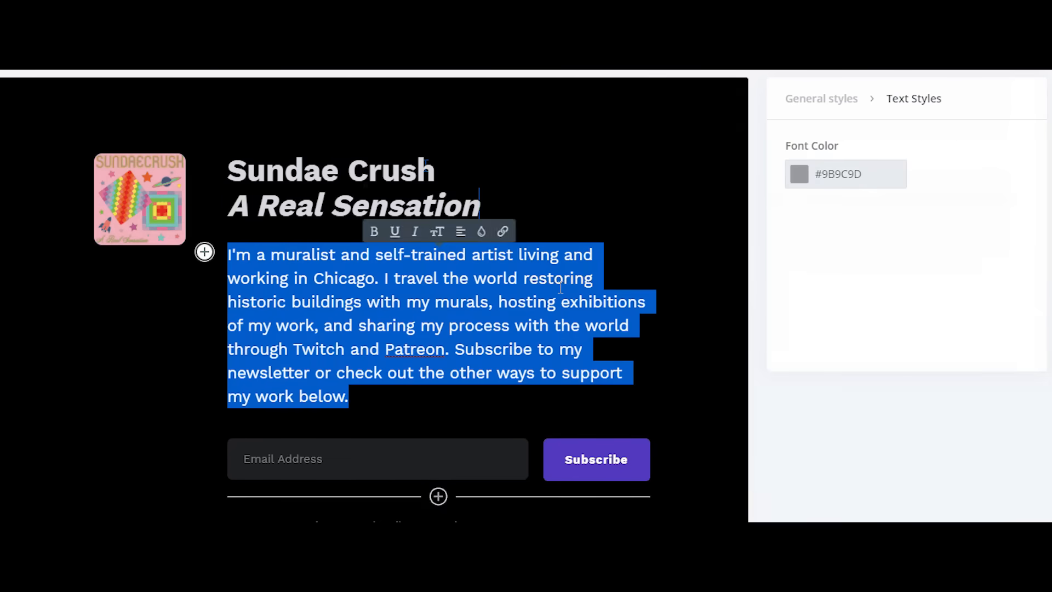
{"action": "type", "text": "Sundae Crush's A Real Sensation is chock full of songs smashing \"the modern ideas of romance which can be toxic and unhealthy,\" as Jena Pyle (guitar / flute / lead vocals / tambourine) describes. Igniting the flame for Pyle’s frenetic, incandescent anthems are Emily Harris (guitar, vocals), Daniel Shapiro (drums, vocals), and Izaac Mellow (bass, vocals). Based in Seattle, WA. SPOTIFY / TWITTER / FACEBOOK / BANDCAMP / INSTAGRAM / WEBSITE / YOUTUBE"}
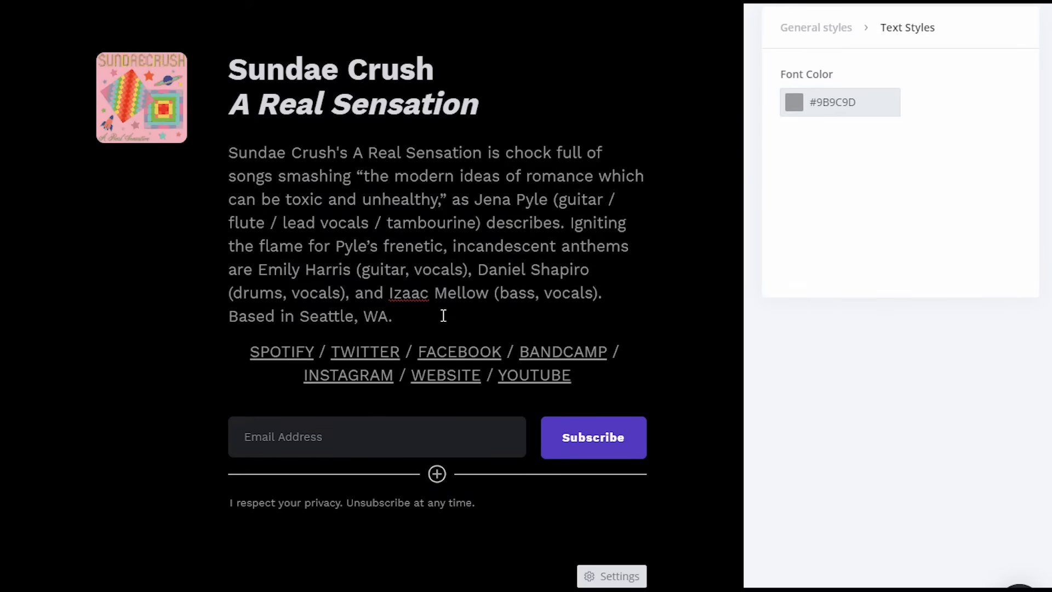
{"action": "left_click", "coordinate": [205, 416]}
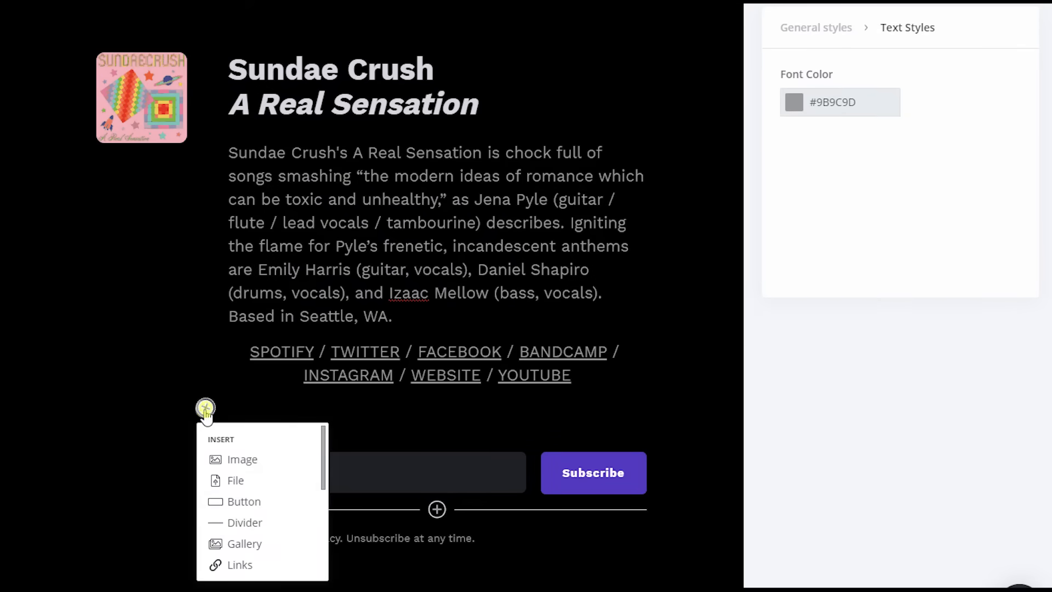
{"action": "left_click", "coordinate": [251, 564]}
{"action": "type", "text": "https://sundaecrush.bandcamp.com/album/a-real-sensation"}
{"action": "left_click", "coordinate": [268, 528]}
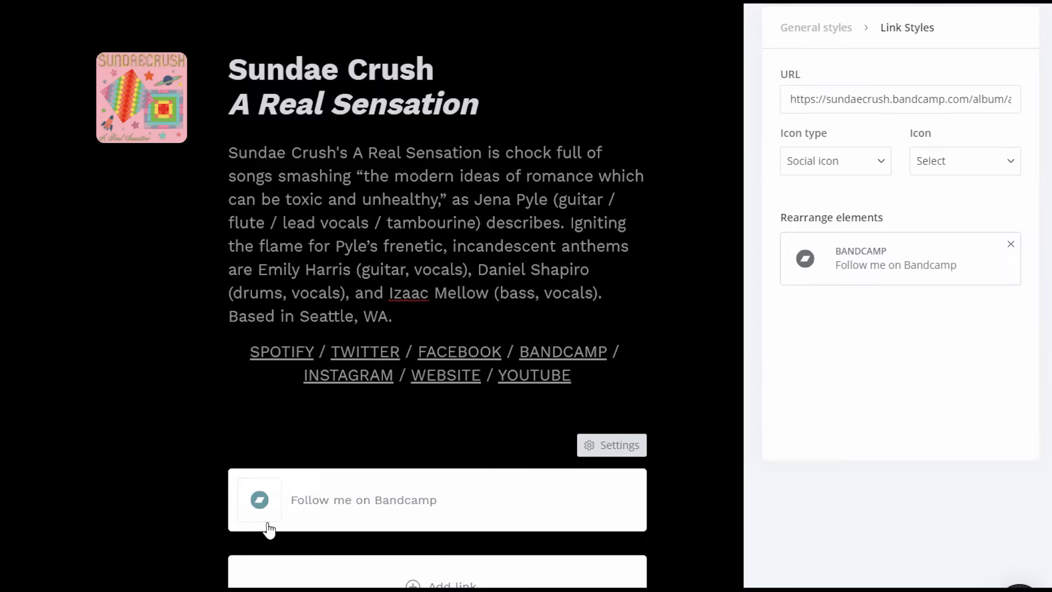
{"action": "triple_click", "coordinate": [339, 501]}
{"action": "type", "text": "Stream A Real Sensation in its entirety"}
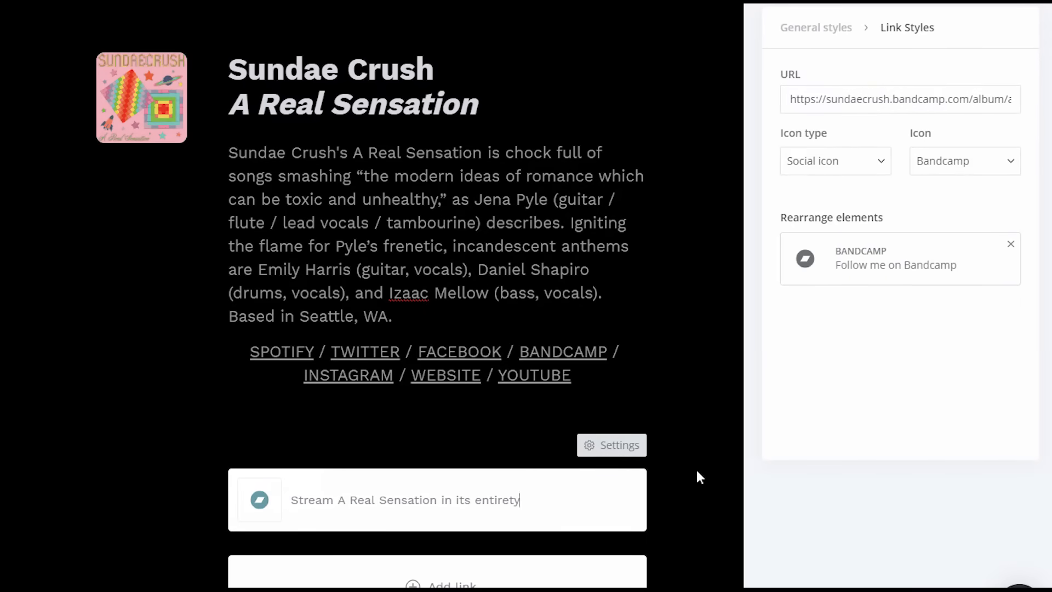
Set the font size of the links block to 20 px.
{"action": "left_click", "coordinate": [603, 447]}
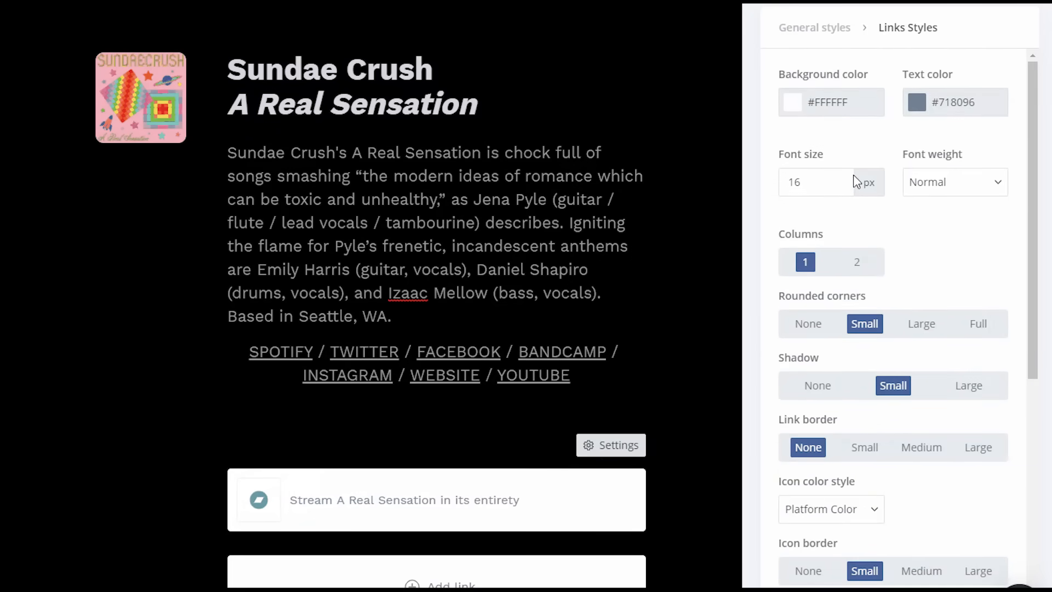
{"action": "left_click", "coordinate": [840, 179]}
{"action": "left_click", "coordinate": [840, 180]}
{"action": "left_click", "coordinate": [840, 179]}
{"action": "left_click", "coordinate": [839, 180]}
Try the Bold font weight on the links block and set it back to Normal.
{"action": "left_click", "coordinate": [965, 189]}
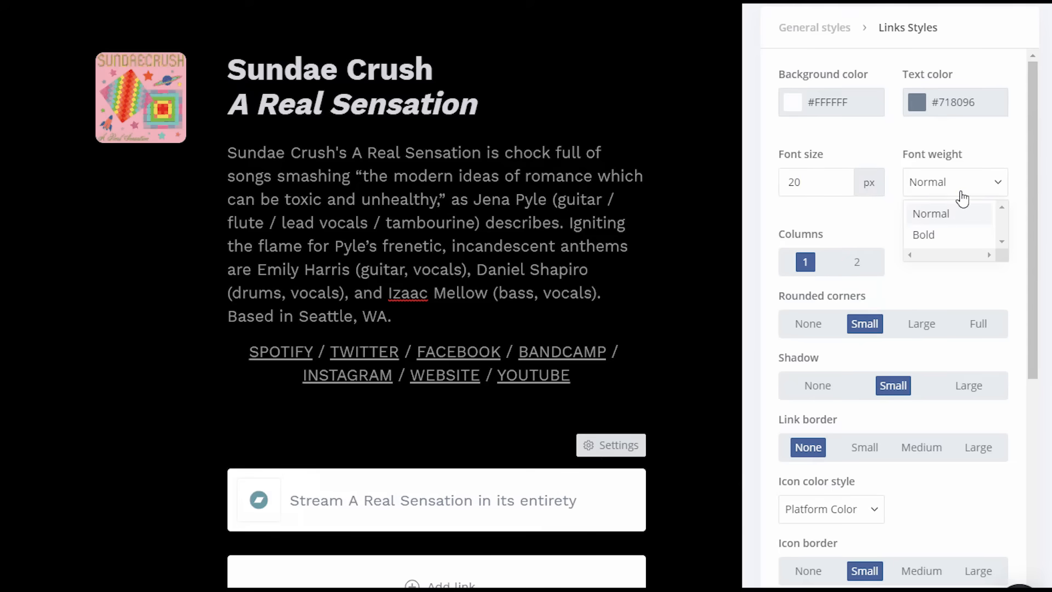
{"action": "left_click", "coordinate": [926, 234]}
{"action": "left_click", "coordinate": [937, 183]}
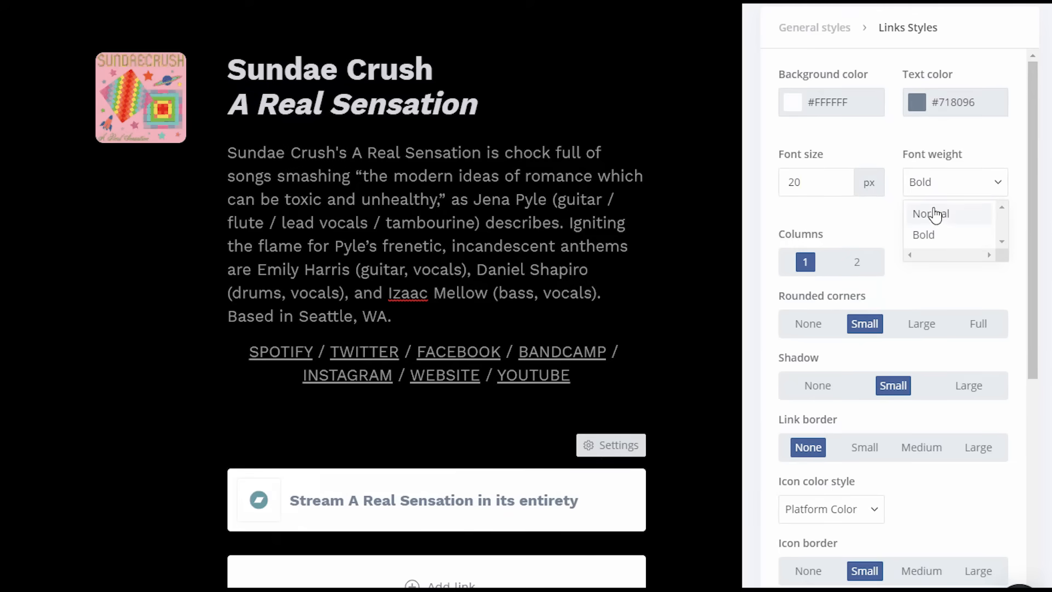
{"action": "left_click", "coordinate": [934, 213]}
Add a form field below Address that is saved as a Tag with the Dropdown field type.
{"action": "scroll", "coordinate": [935, 216], "scroll_direction": "down", "scroll_amount": 3}
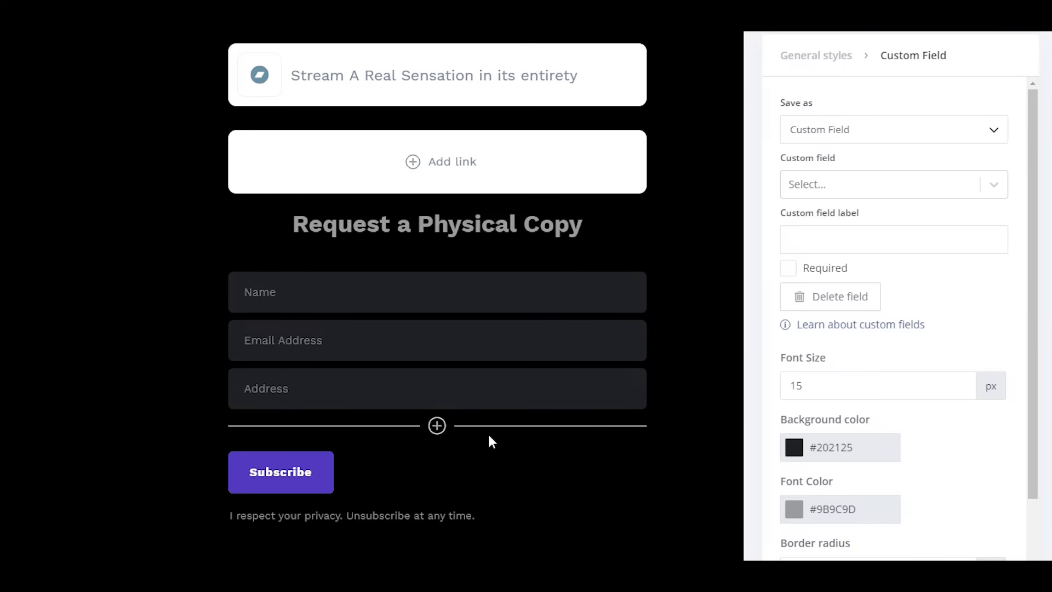
{"action": "left_click", "coordinate": [437, 426]}
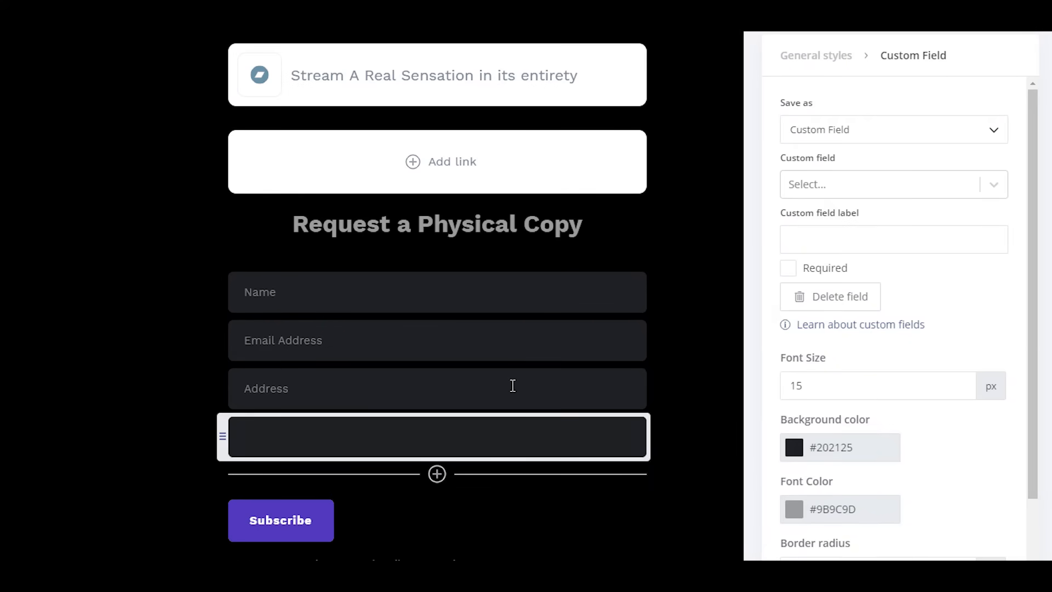
{"action": "left_click", "coordinate": [934, 129]}
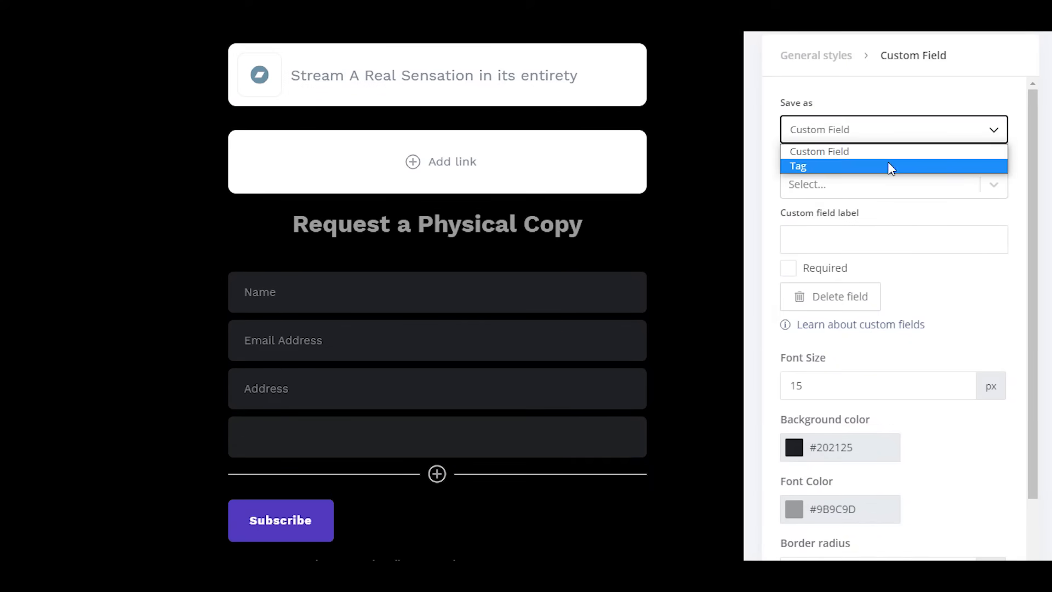
{"action": "left_click", "coordinate": [890, 166]}
{"action": "left_click", "coordinate": [894, 189]}
Label the new dropdown field "Select Format".
{"action": "left_click", "coordinate": [879, 238]}
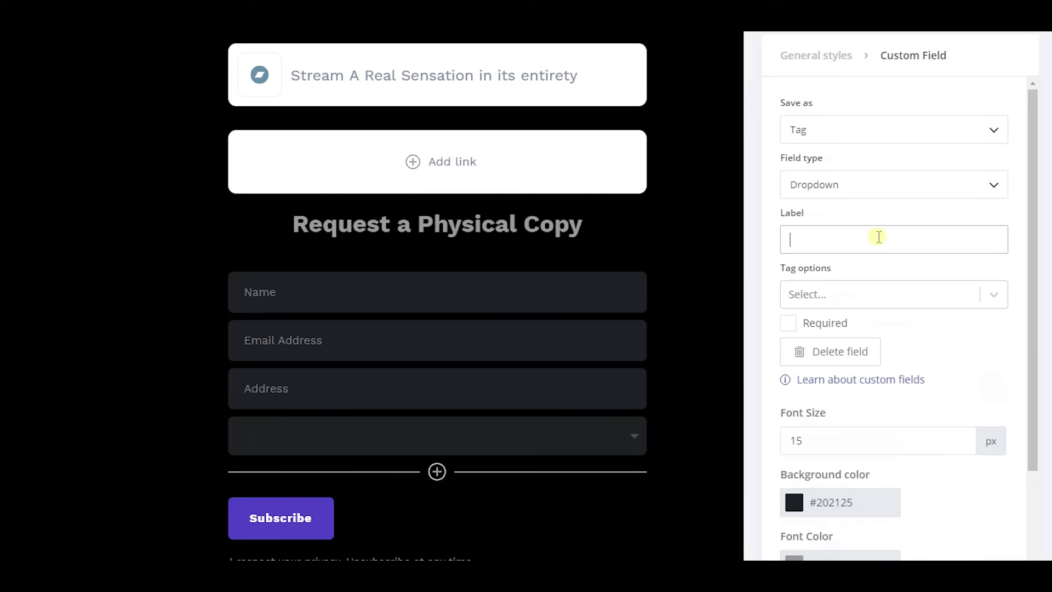
{"action": "left_click", "coordinate": [888, 224]}
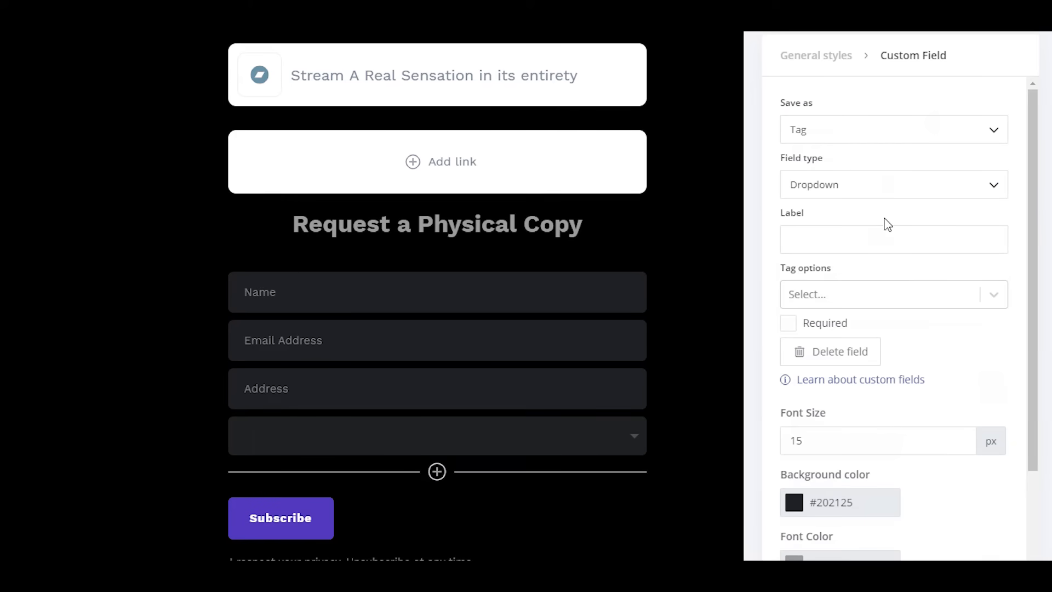
{"action": "left_click", "coordinate": [886, 293]}
{"action": "left_click", "coordinate": [881, 237]}
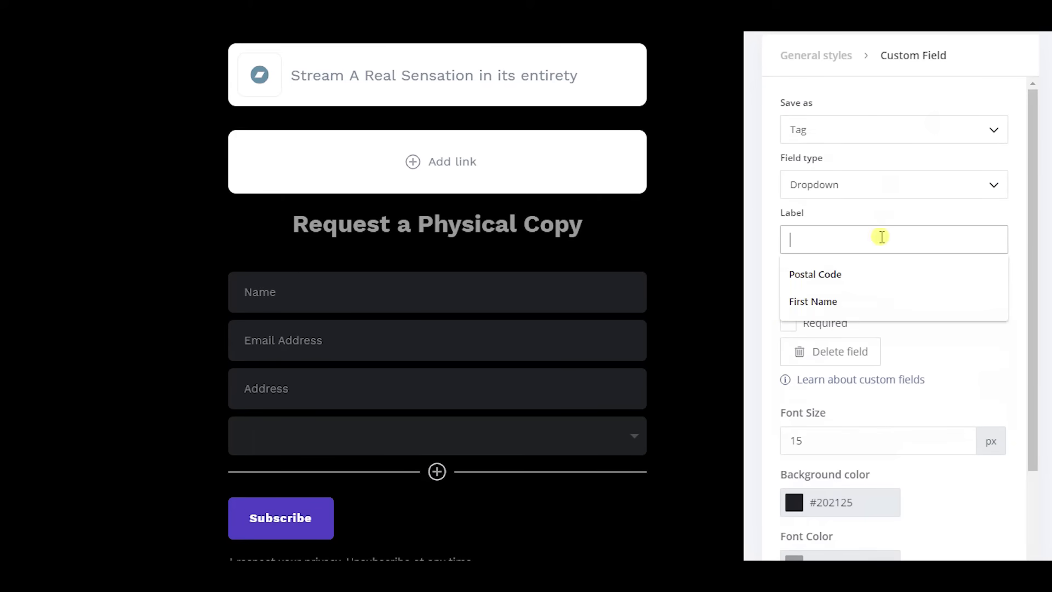
{"action": "type", "text": "Select"}
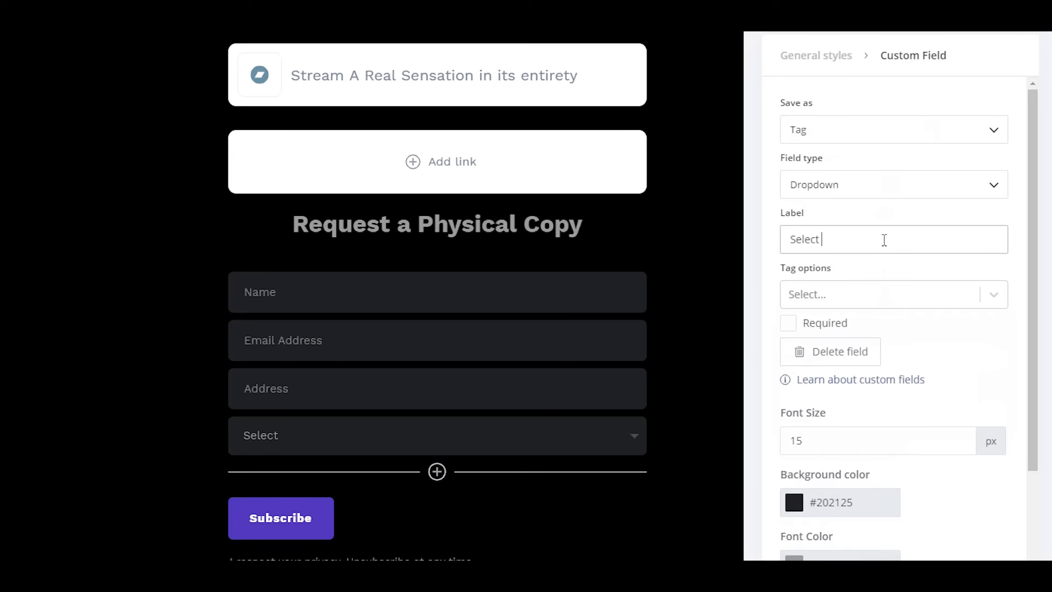
Add CD, Tape and Vinyl as the format dropdown's tag options and check its list of choices in the form.
{"action": "left_click", "coordinate": [854, 295]}
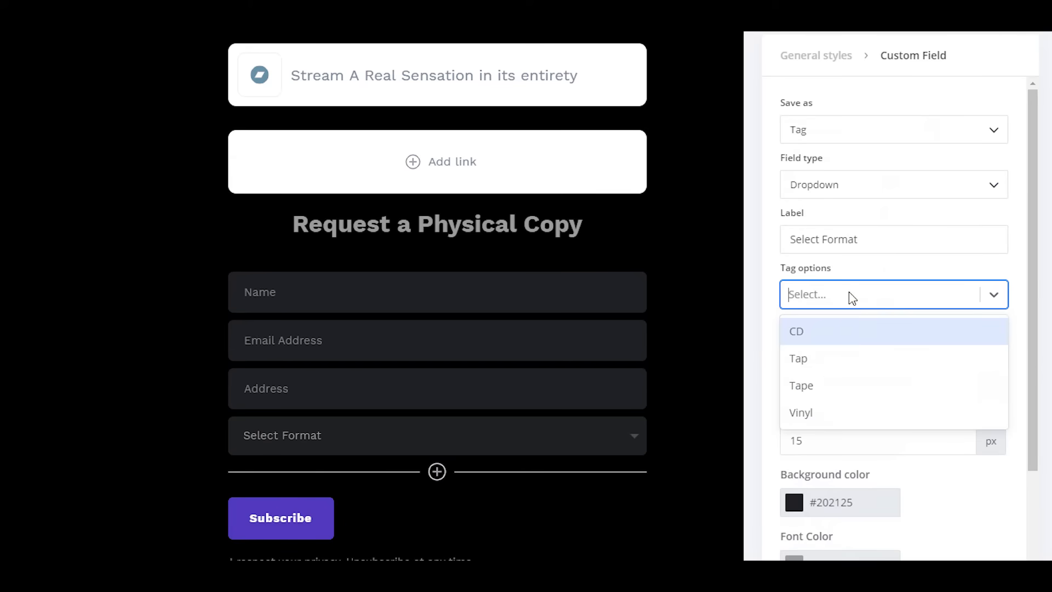
{"action": "left_click", "coordinate": [849, 331]}
{"action": "left_click", "coordinate": [841, 356]}
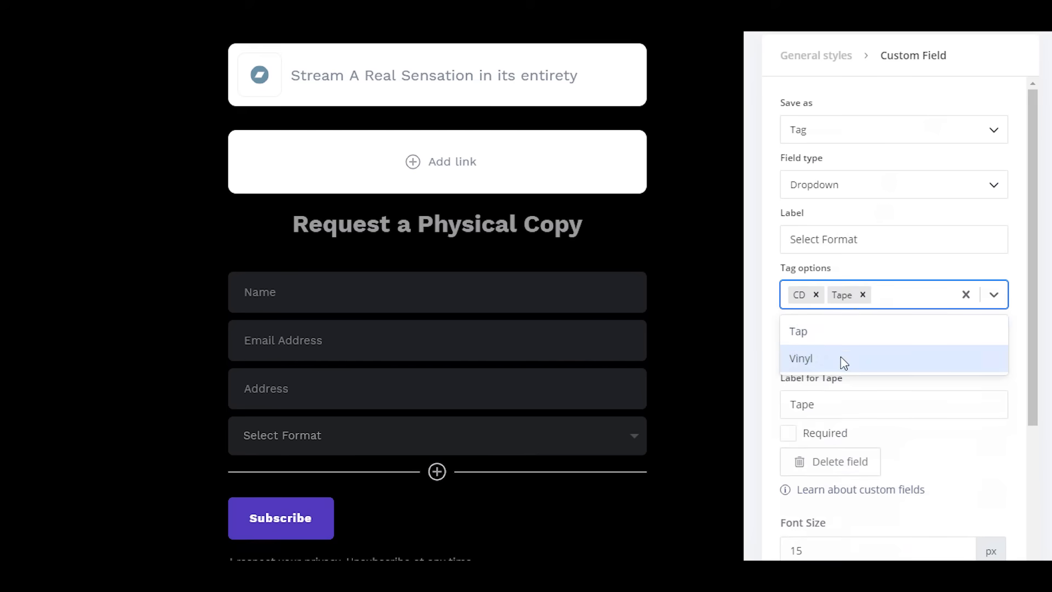
{"action": "left_click", "coordinate": [841, 359]}
{"action": "left_click", "coordinate": [1023, 331]}
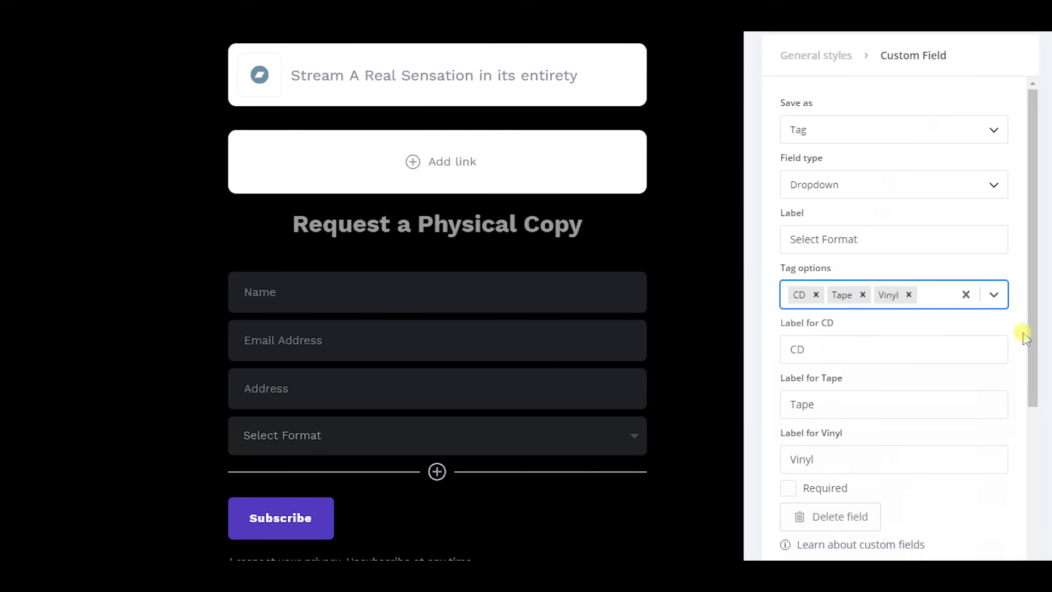
{"action": "left_click", "coordinate": [639, 438]}
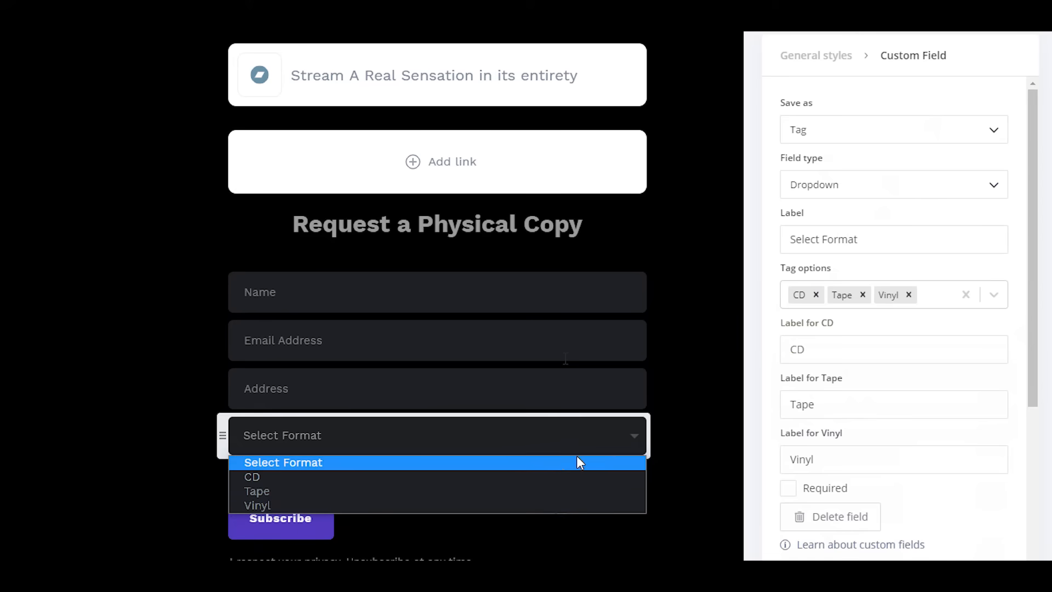
Make the Select Format, Address and Name fields required.
{"action": "left_click", "coordinate": [789, 489]}
{"action": "left_click", "coordinate": [509, 394]}
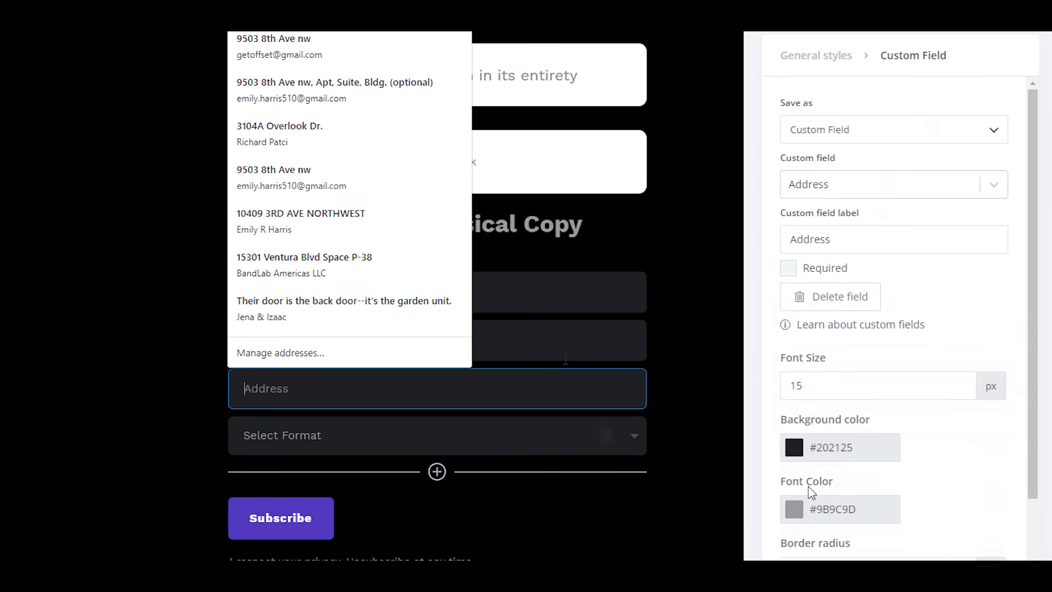
{"action": "left_click", "coordinate": [788, 269]}
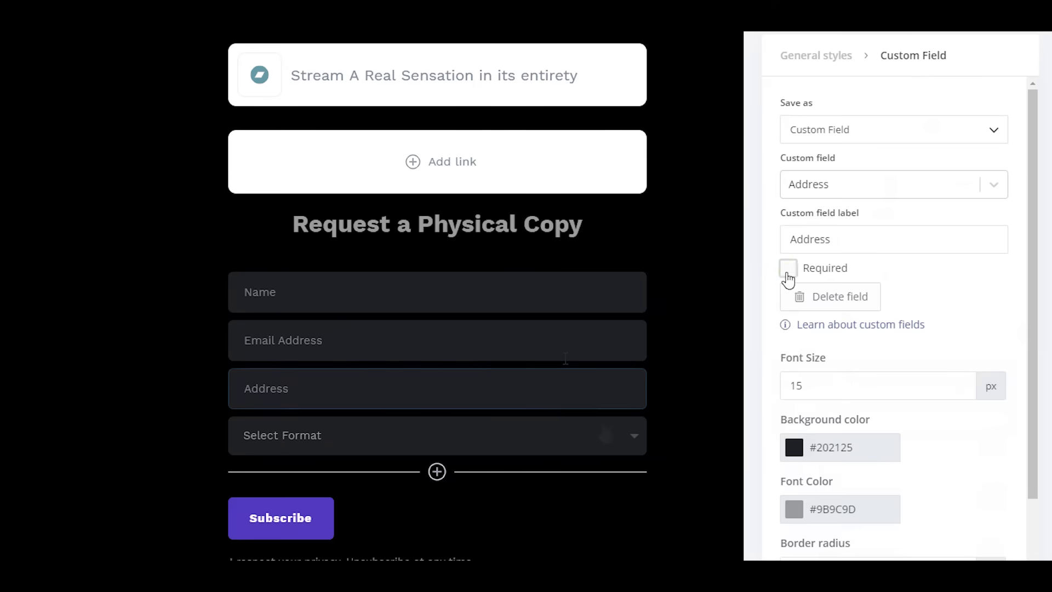
{"action": "left_click", "coordinate": [581, 334]}
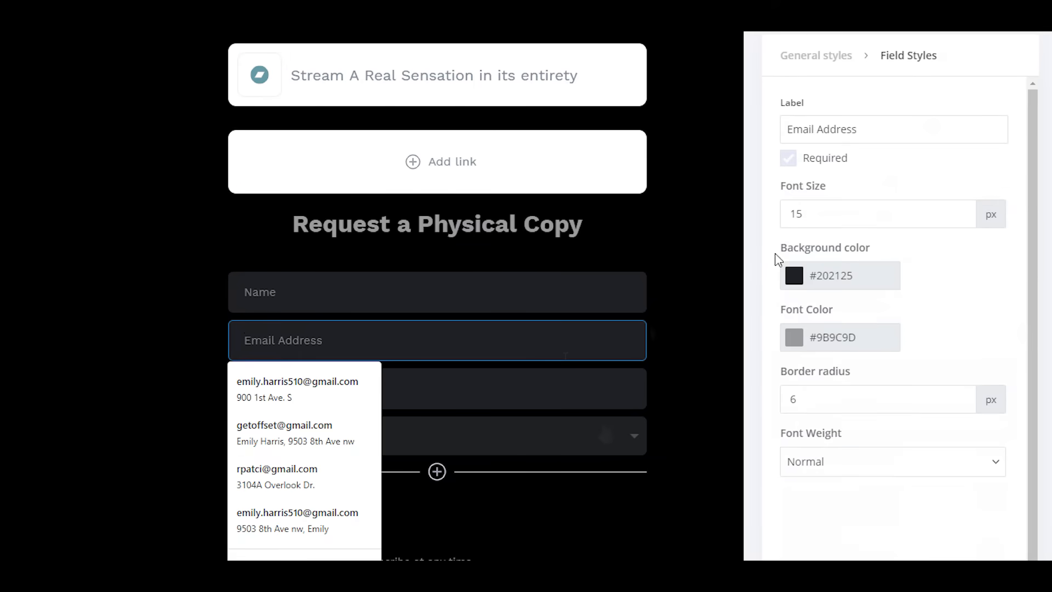
{"action": "left_click", "coordinate": [523, 287]}
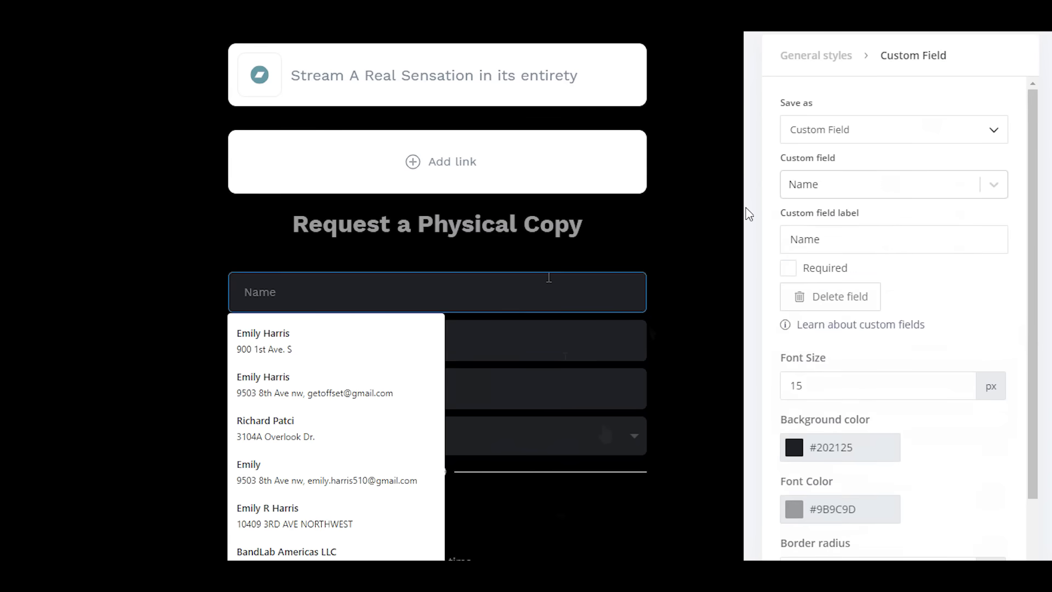
{"action": "left_click", "coordinate": [789, 270]}
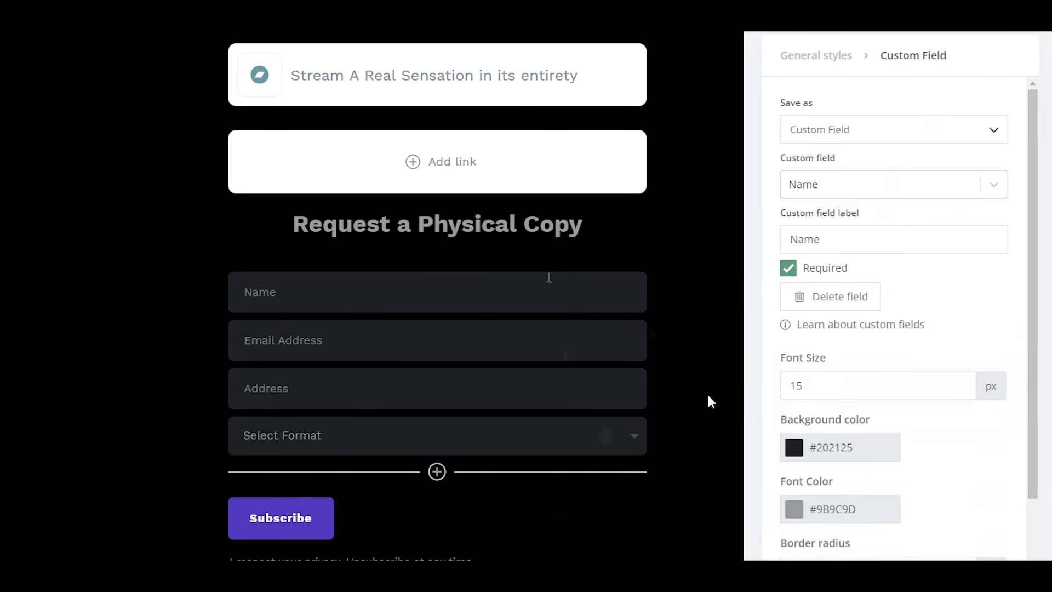
Change the Subscribe button's text to "Submit Form".
{"action": "double_click", "coordinate": [295, 519]}
{"action": "type", "text": "Submit Form"}
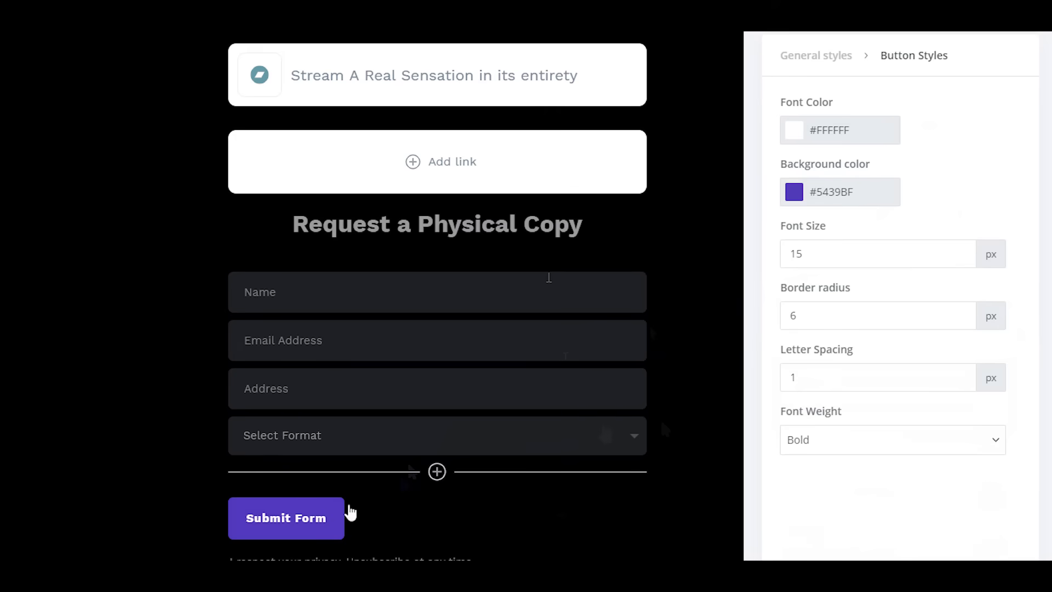